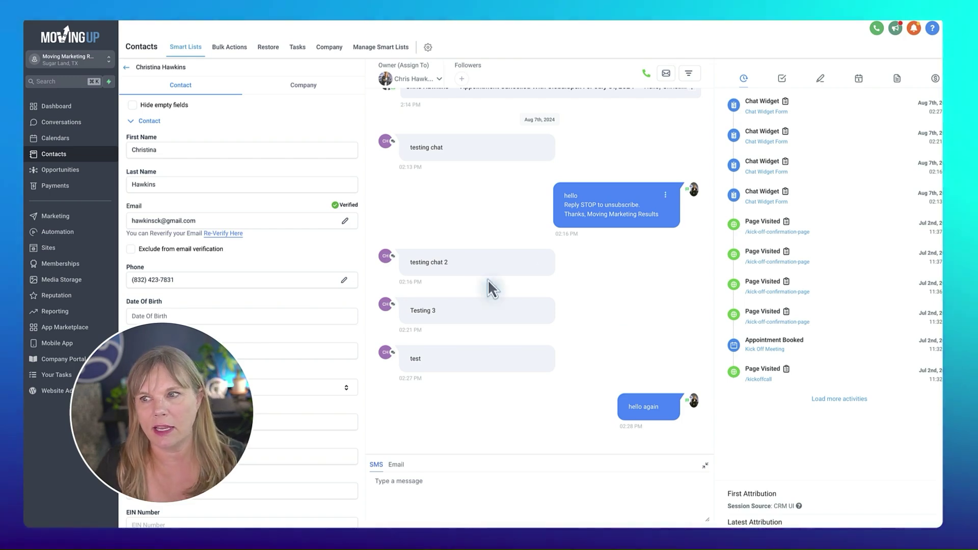
- In the Conversations inbox's Unread list, open the contact's chat thread and show the Quick Filters
click(68, 125)
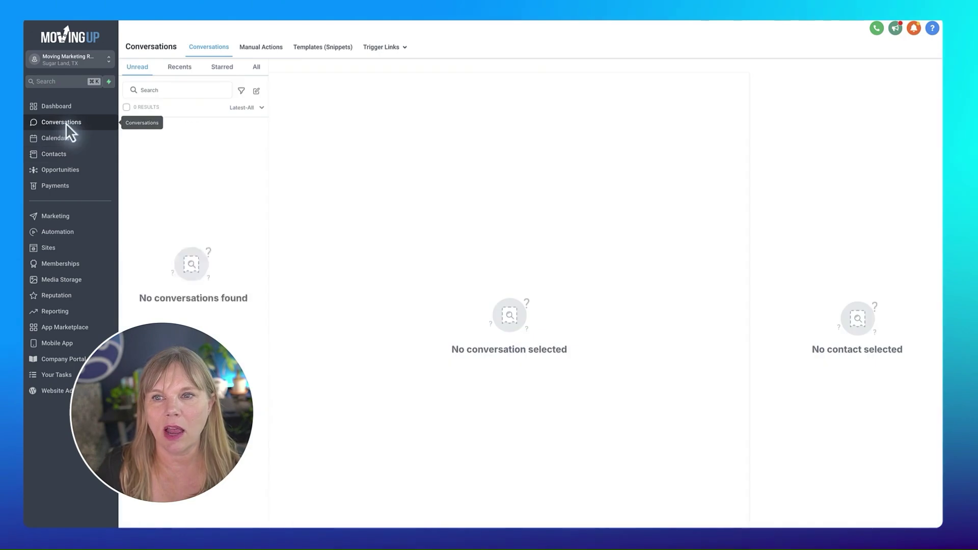
click(185, 67)
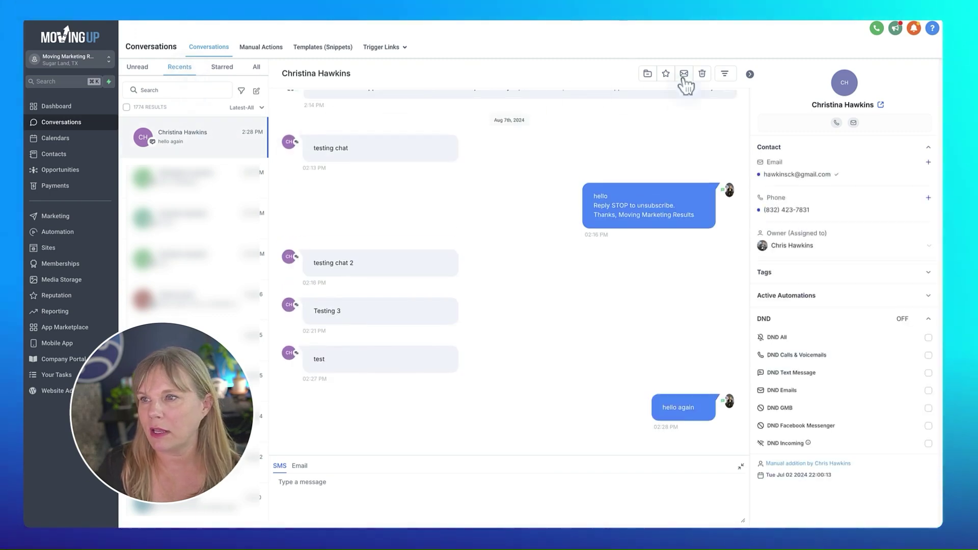
click(138, 69)
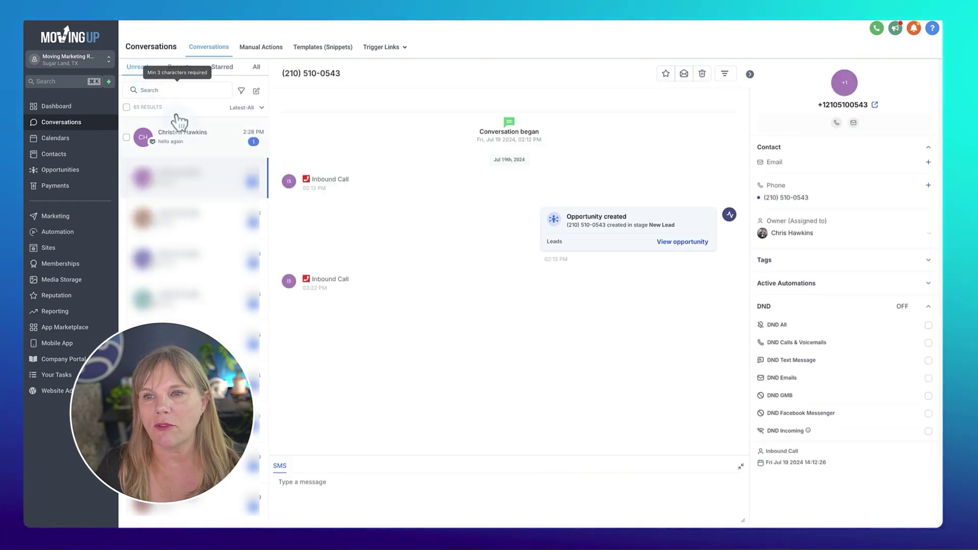
click(199, 149)
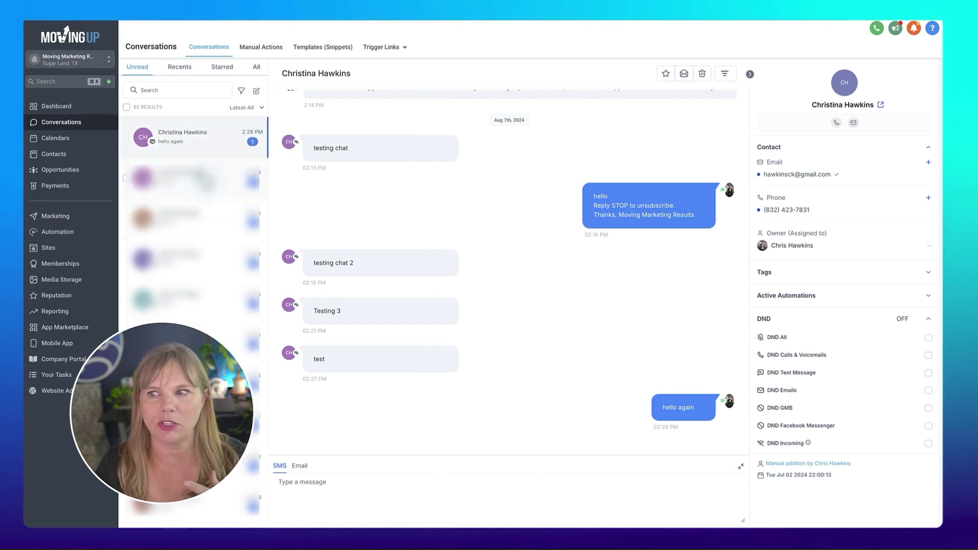
click(242, 91)
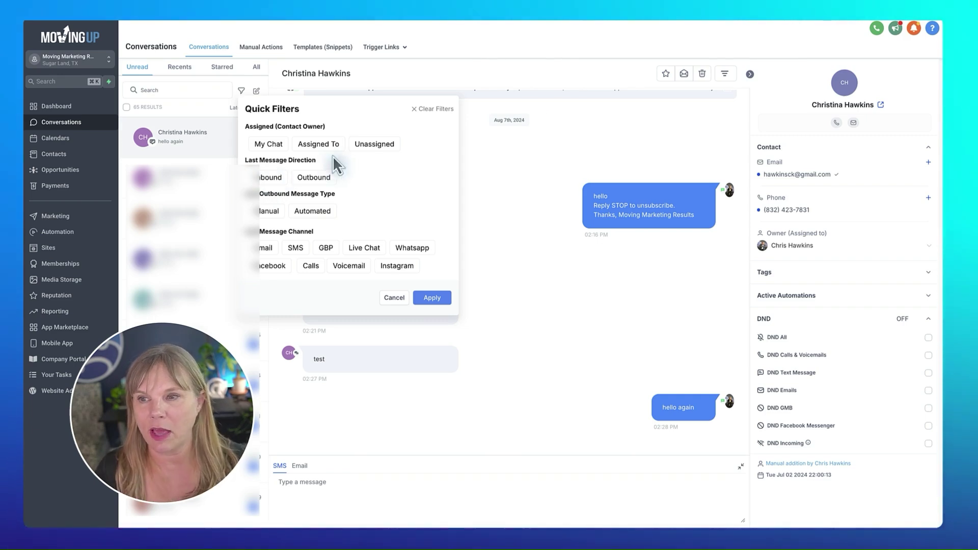
- Close the Quick Filters panel without applying any filter
click(394, 298)
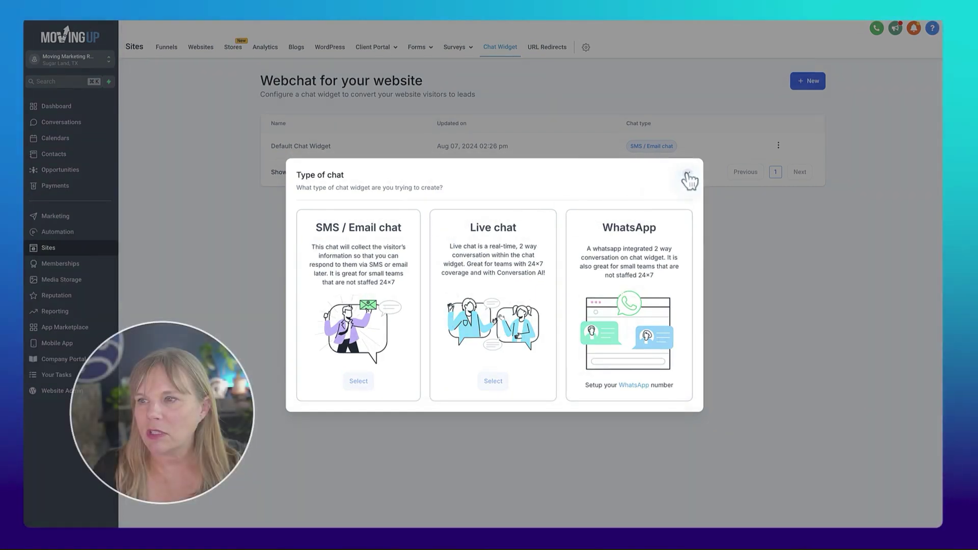
- Dismiss the Type of chat dialog and open the Default Chat Widget for editing
click(676, 165)
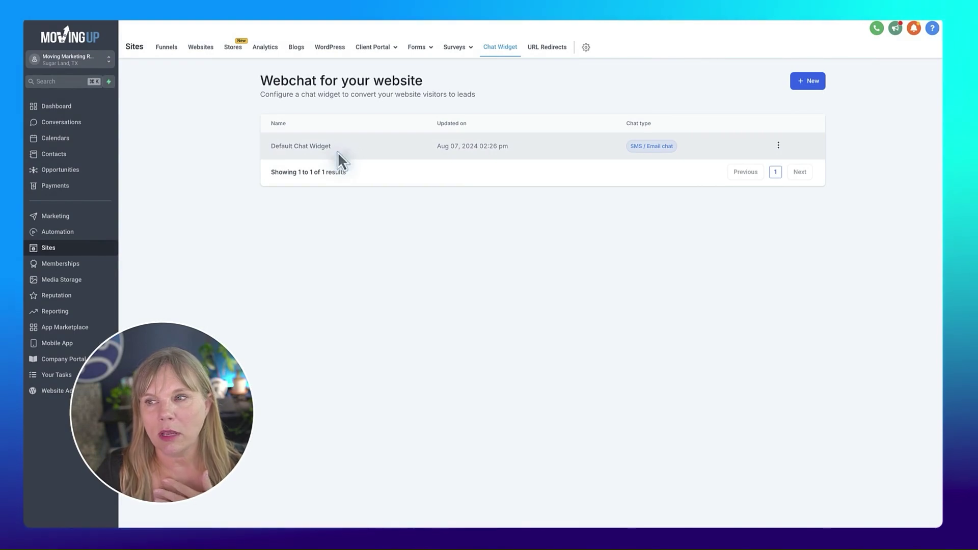
click(779, 146)
click(782, 100)
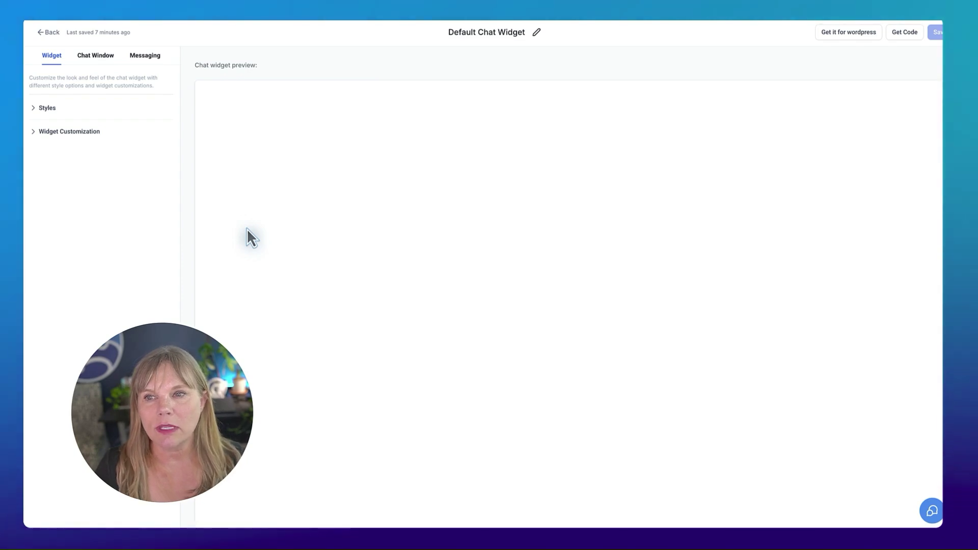
- Expand the Styles and Widget Customization settings on the Widget tab
click(51, 108)
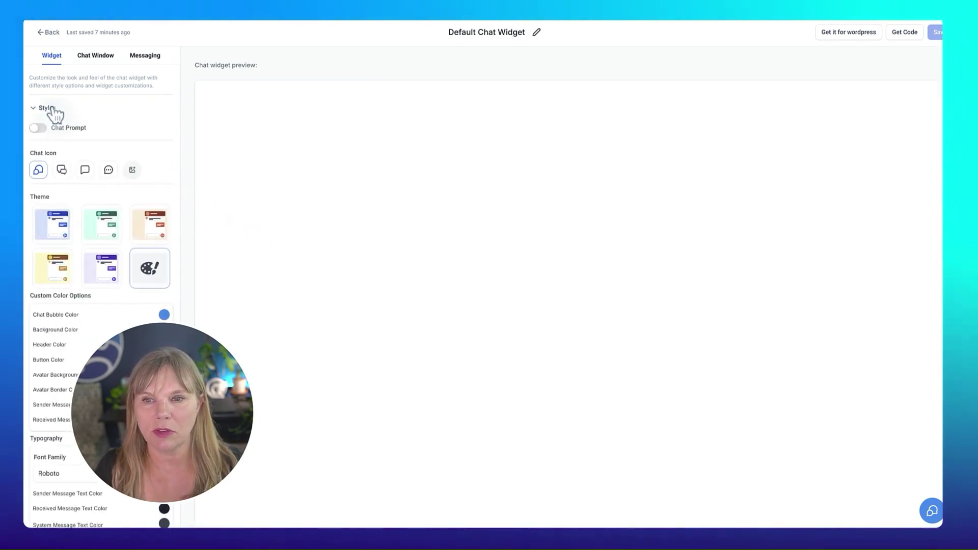
click(53, 109)
click(57, 132)
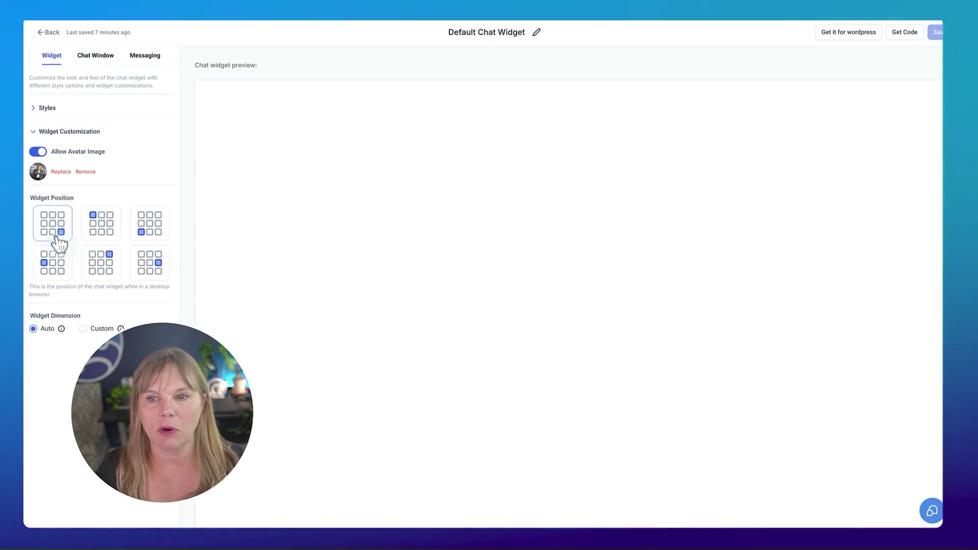
- Change the chat window's call-to-action button text under Title & Intro to 'Send Message'
click(96, 56)
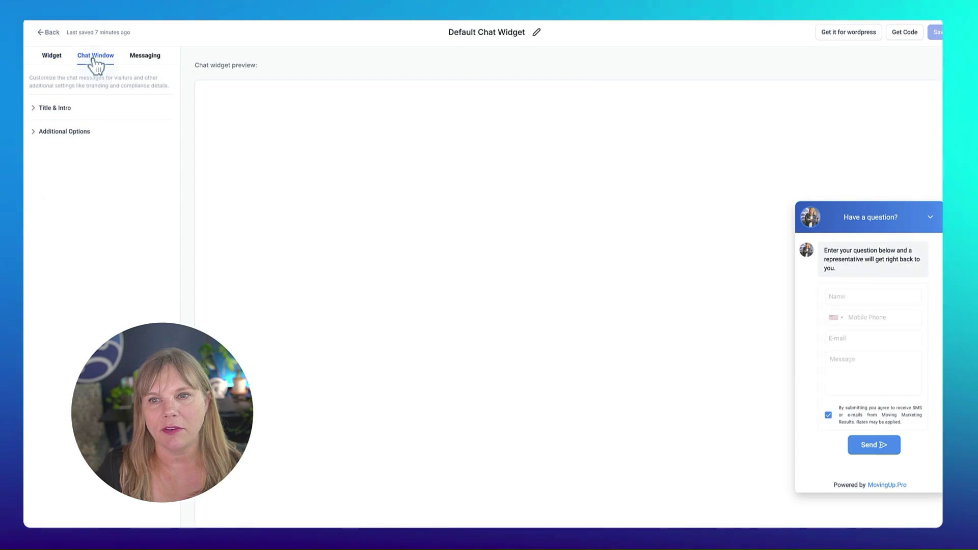
click(47, 107)
click(136, 153)
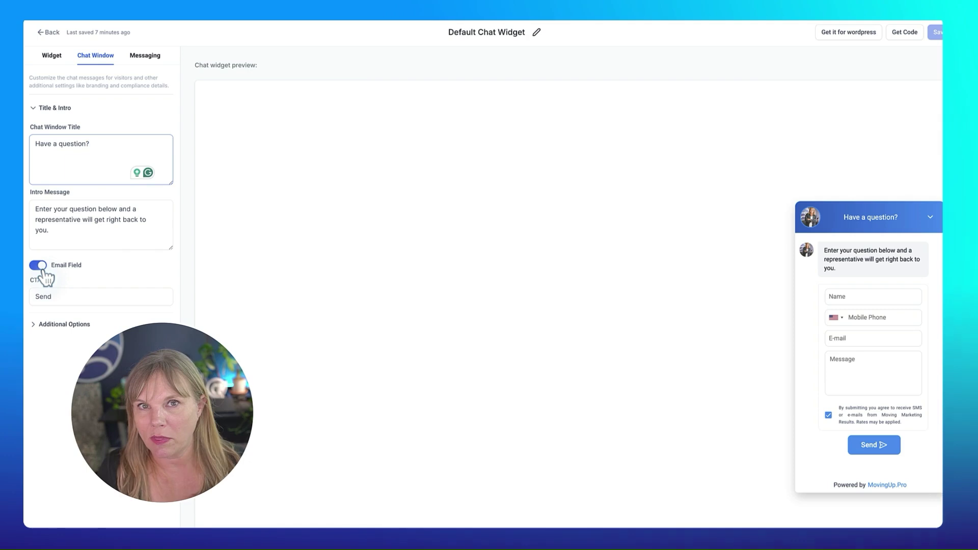
click(60, 297)
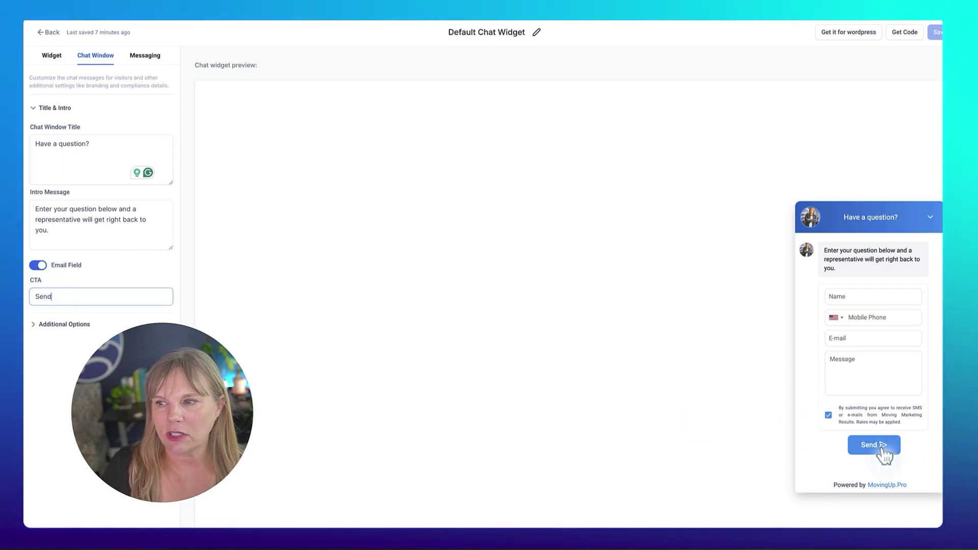
text(A)
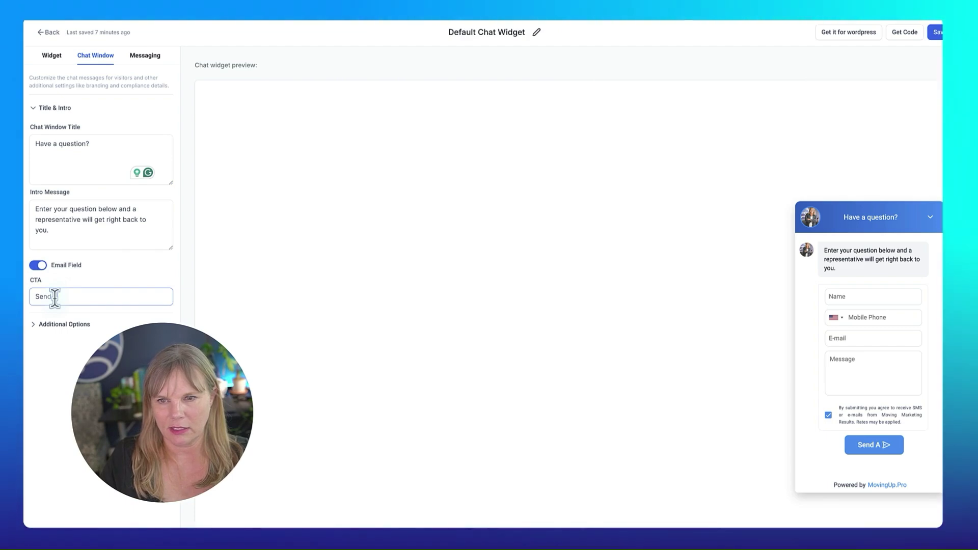
text( Me)
key(BackSpace)
key(BackSpace)
key(BackSpace)
key(BackSpace)
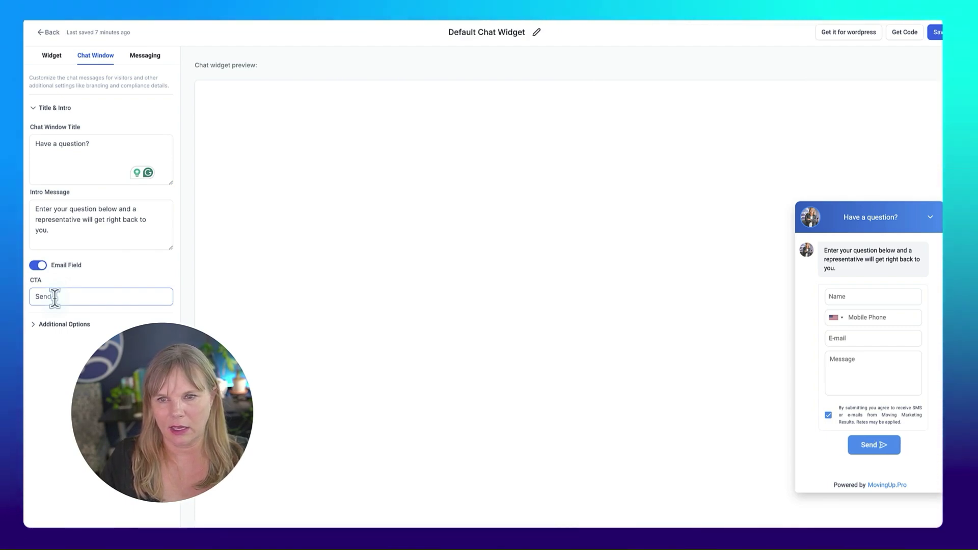
text(Message)
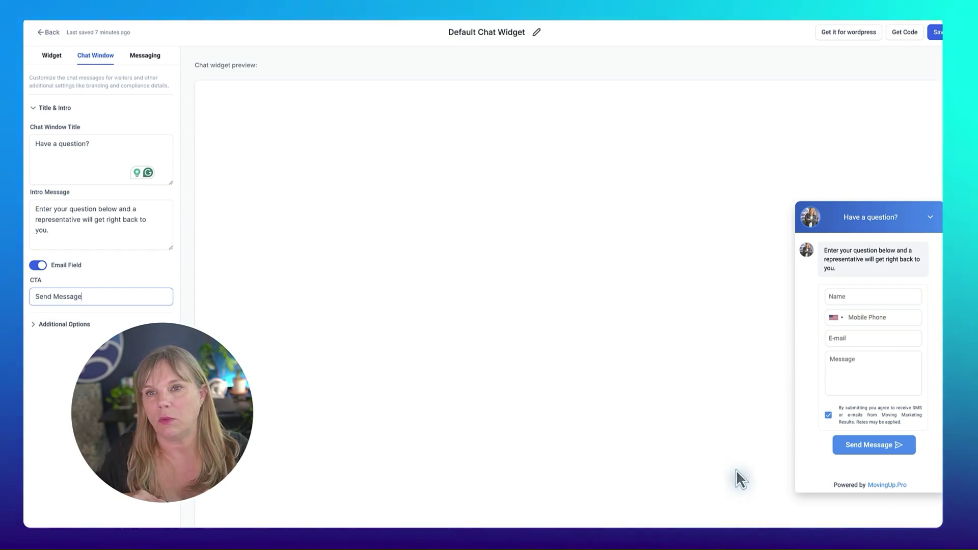
click(142, 55)
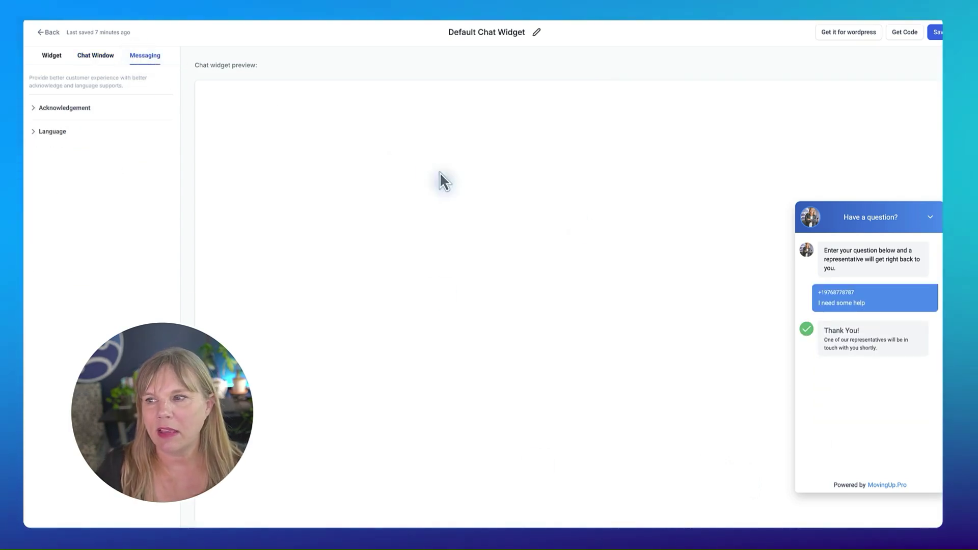
- Make the acknowledgement message end 'shortly via the SMS or Email you provided.'
drag(881, 352, 847, 349)
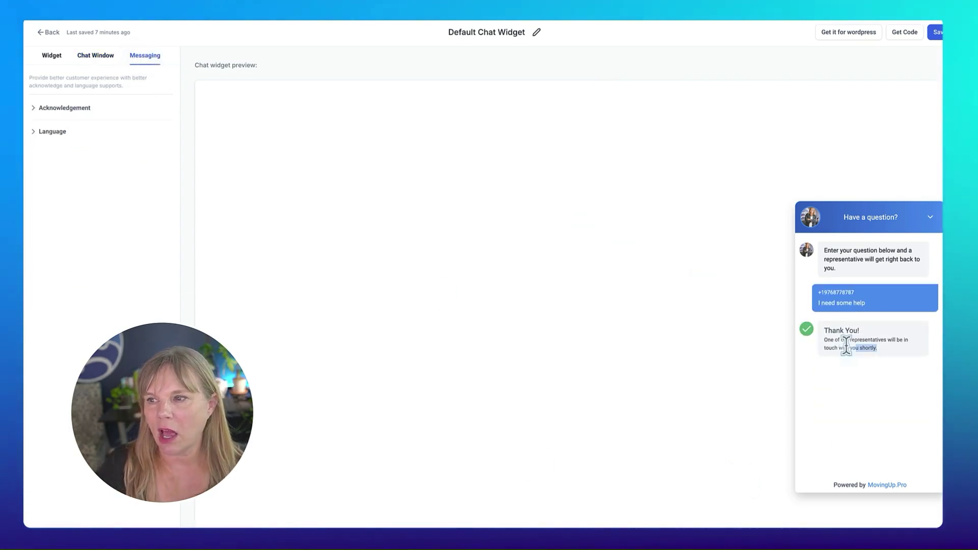
click(63, 109)
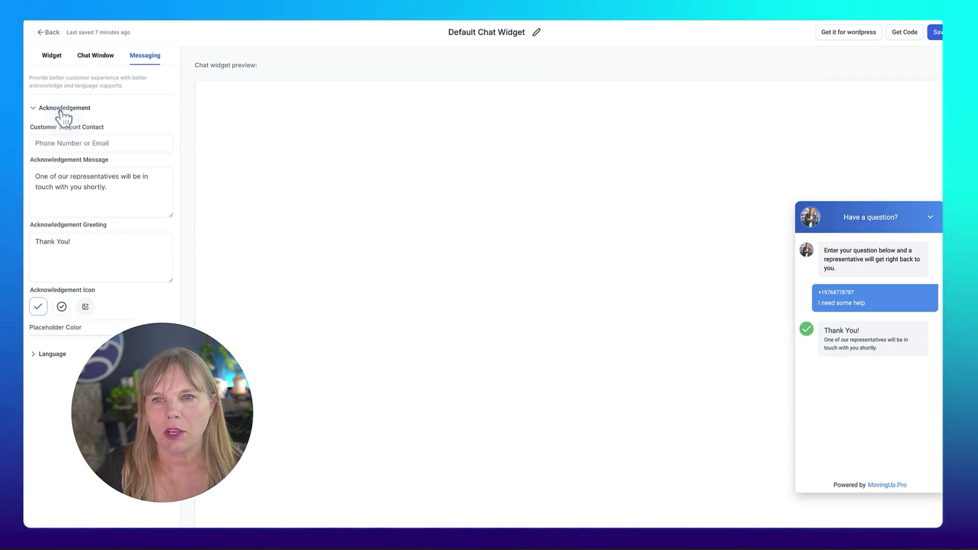
click(128, 192)
key(BackSpace)
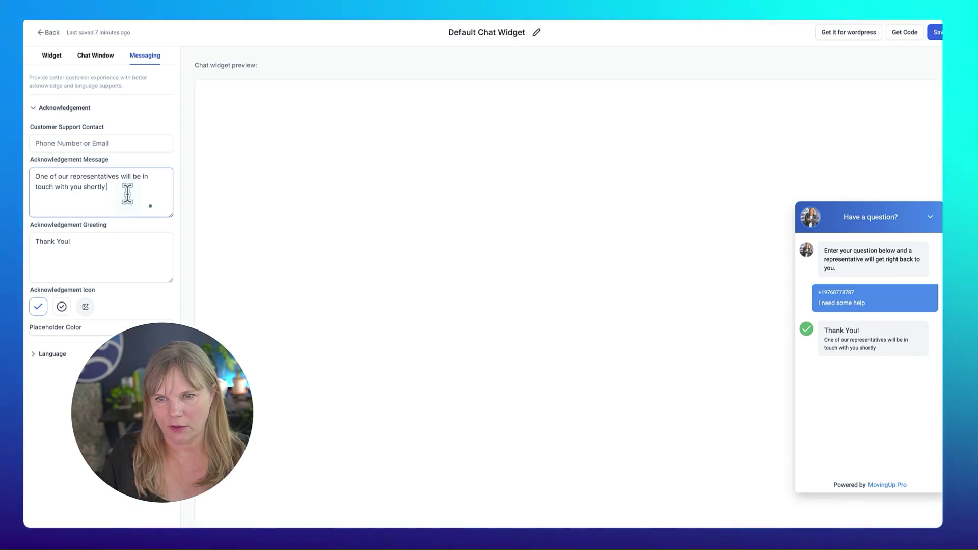
text(via SMS or Email you provided.)
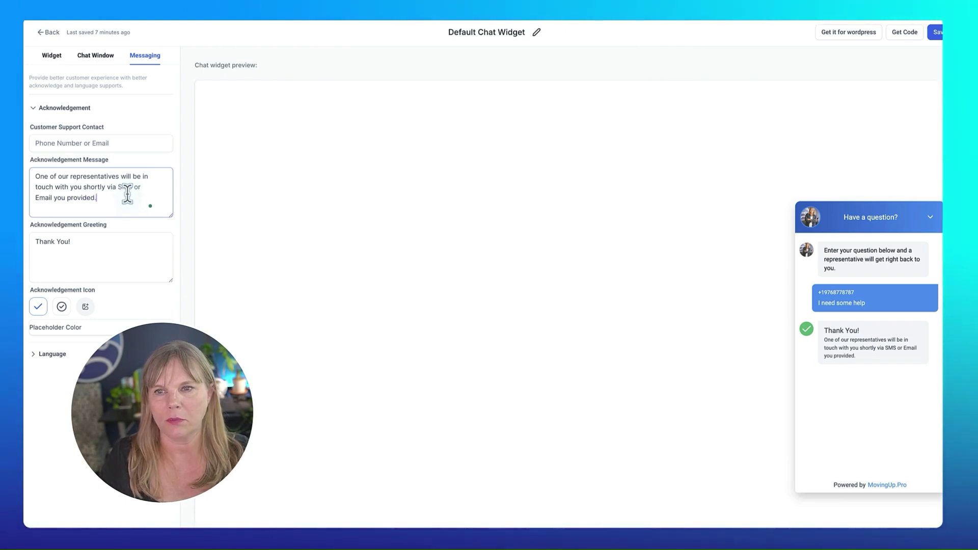
click(120, 187)
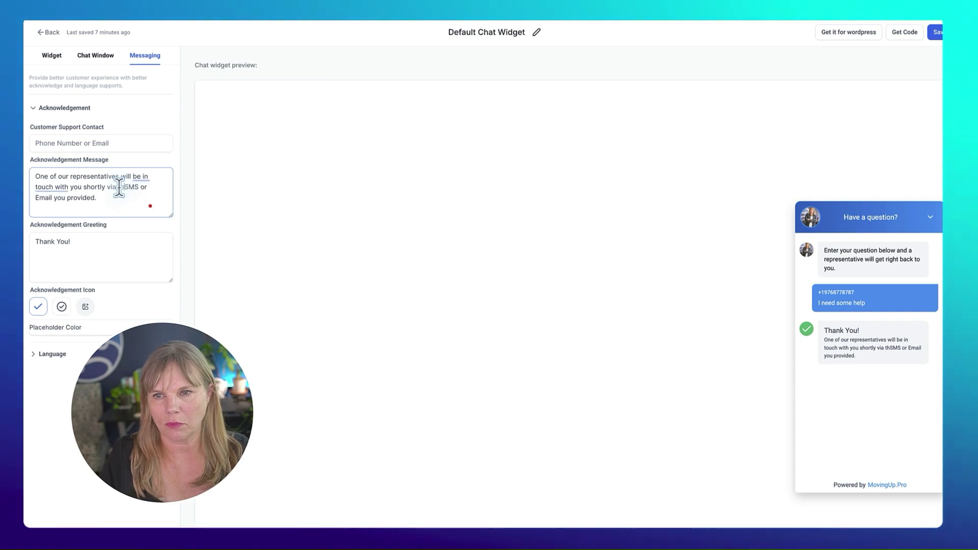
text(the)
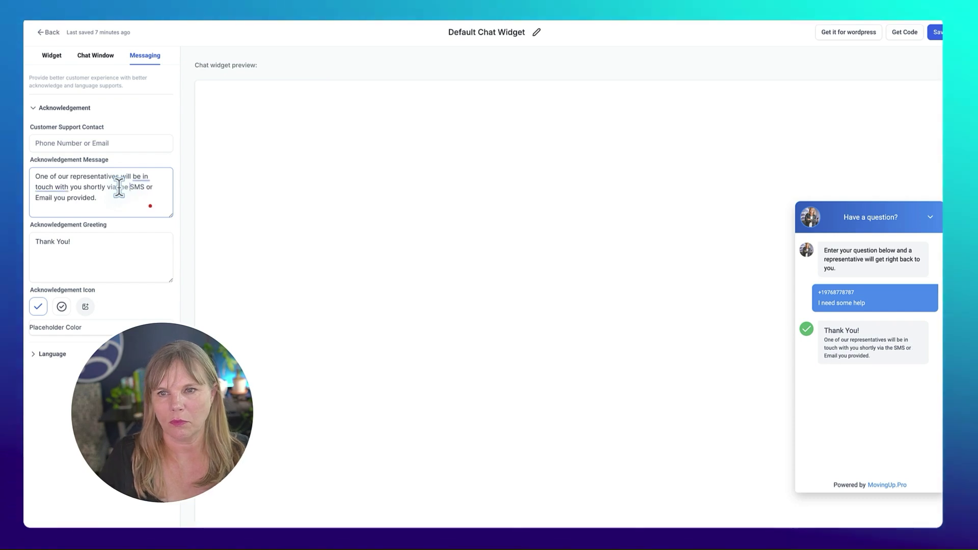
click(112, 254)
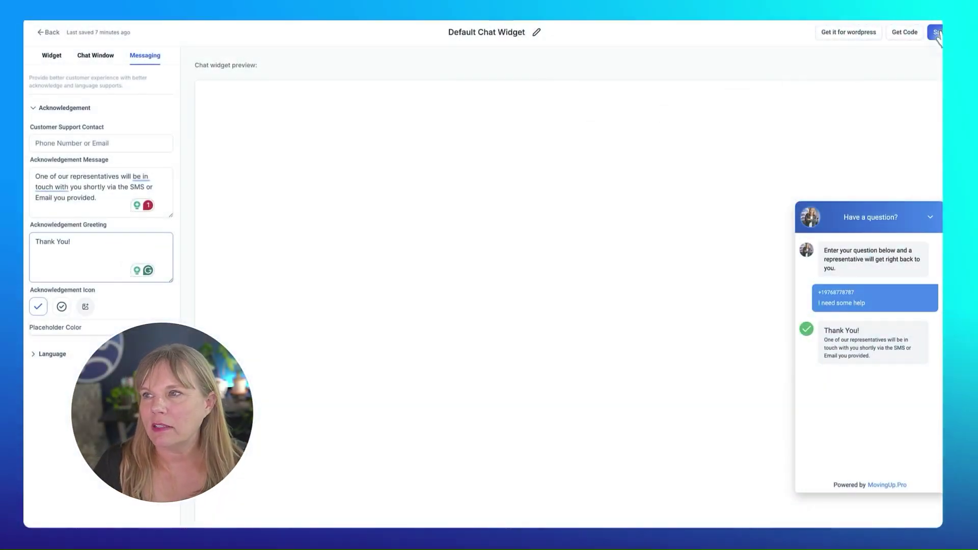
- Save the Default Chat Widget, go back to the widget list, and start a new widget
click(938, 33)
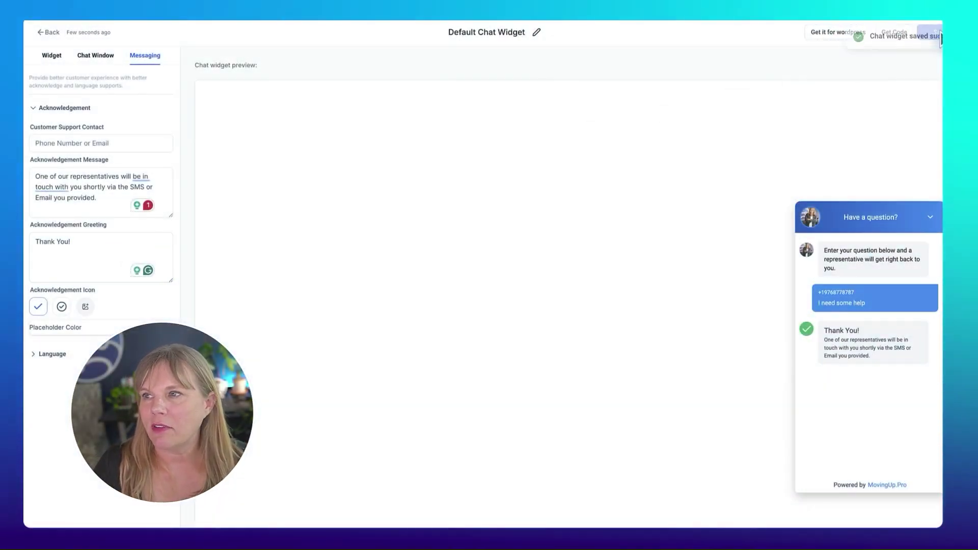
click(47, 34)
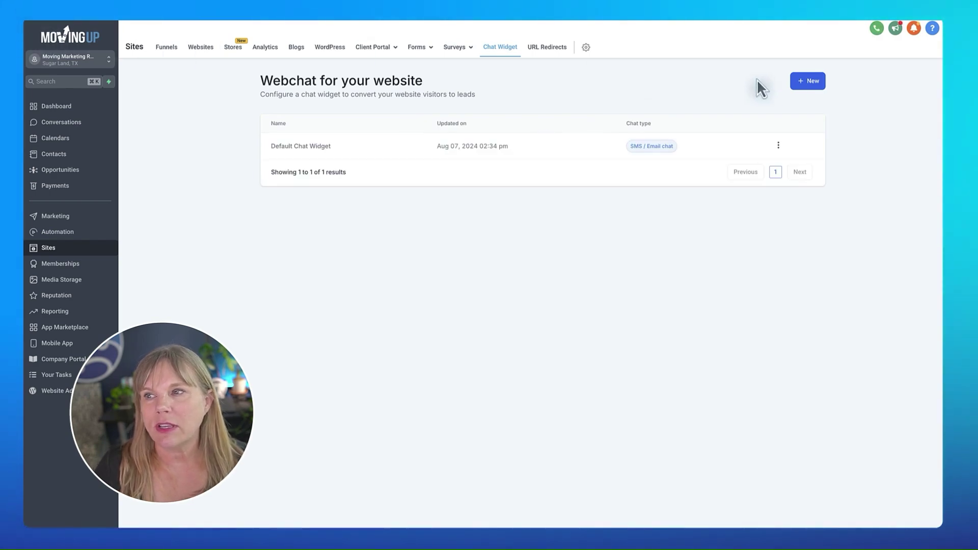
click(806, 85)
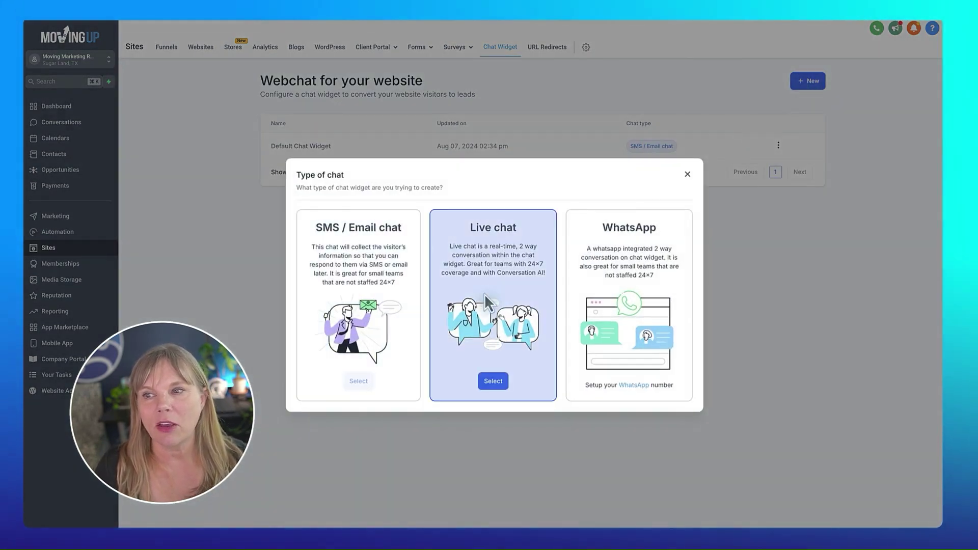